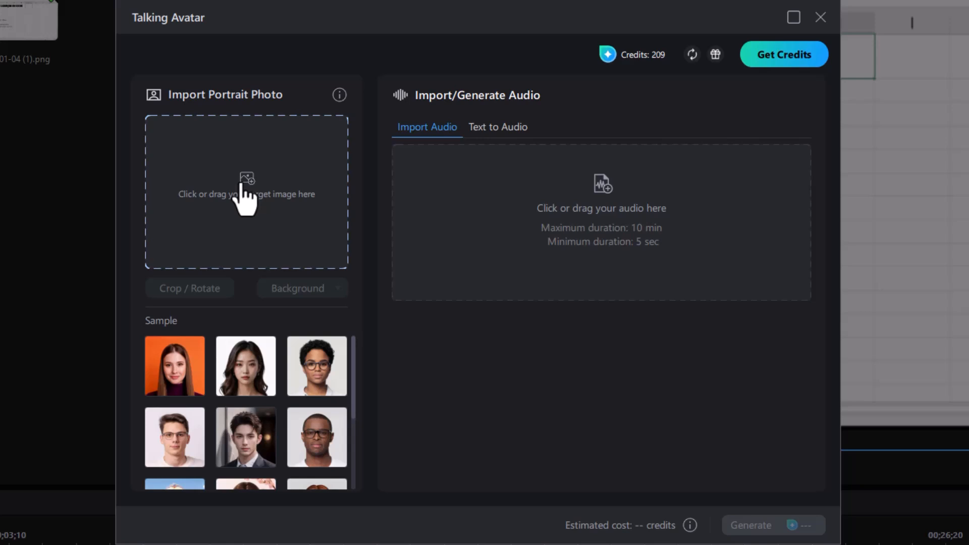
Review the portrait photo recommendations, and preview and use the sample portrait of the woman on an orange background.
{"action": "left_click", "coordinate": [340, 95]}
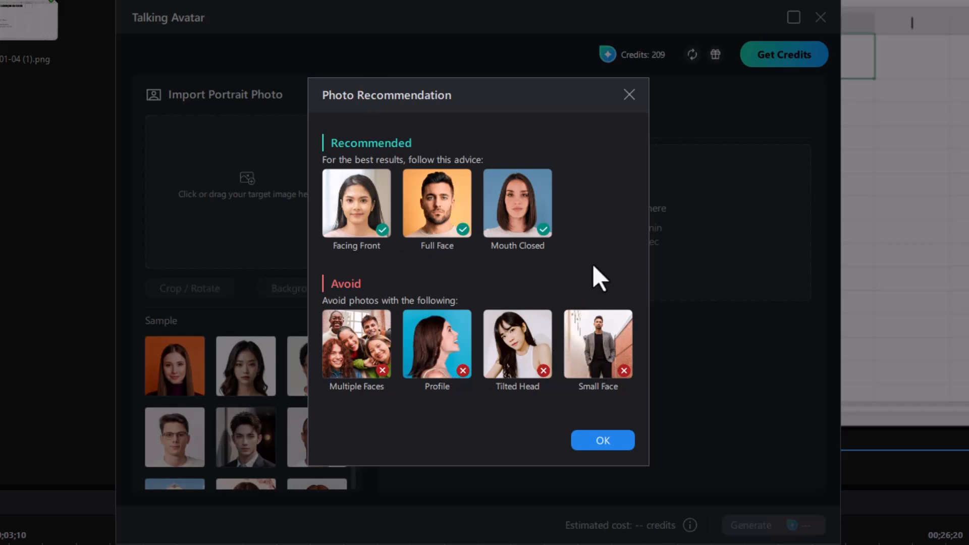
{"action": "left_click", "coordinate": [629, 95]}
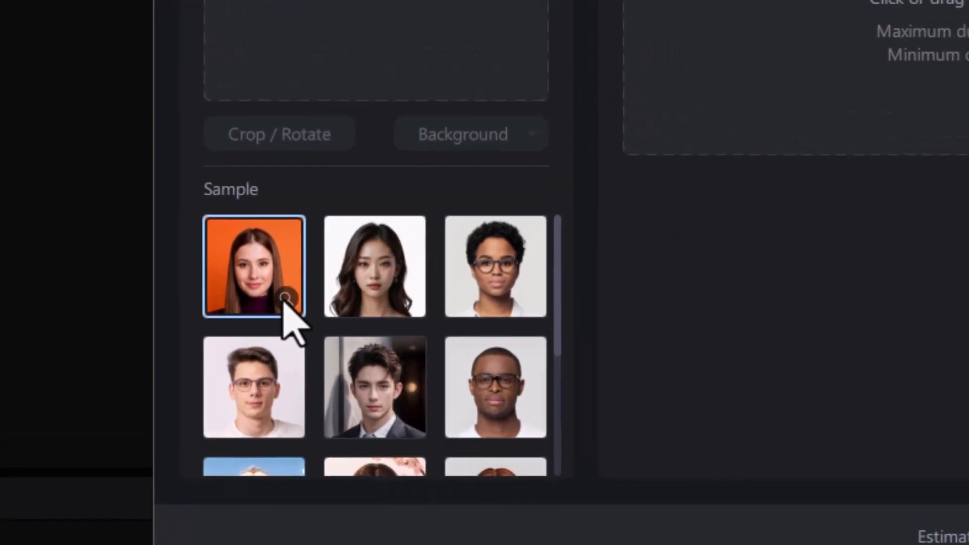
{"action": "left_click", "coordinate": [350, 255]}
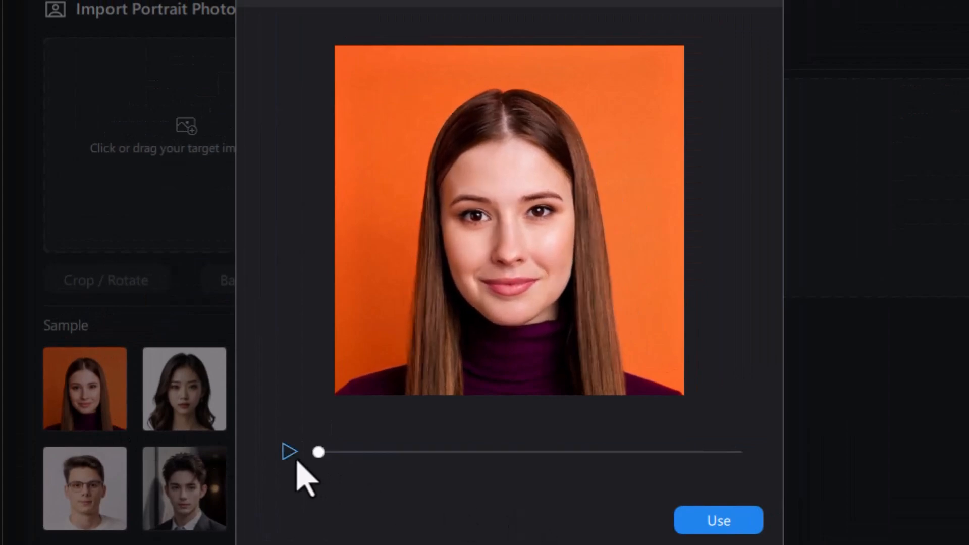
{"action": "left_click", "coordinate": [292, 453]}
{"action": "left_click", "coordinate": [727, 521]}
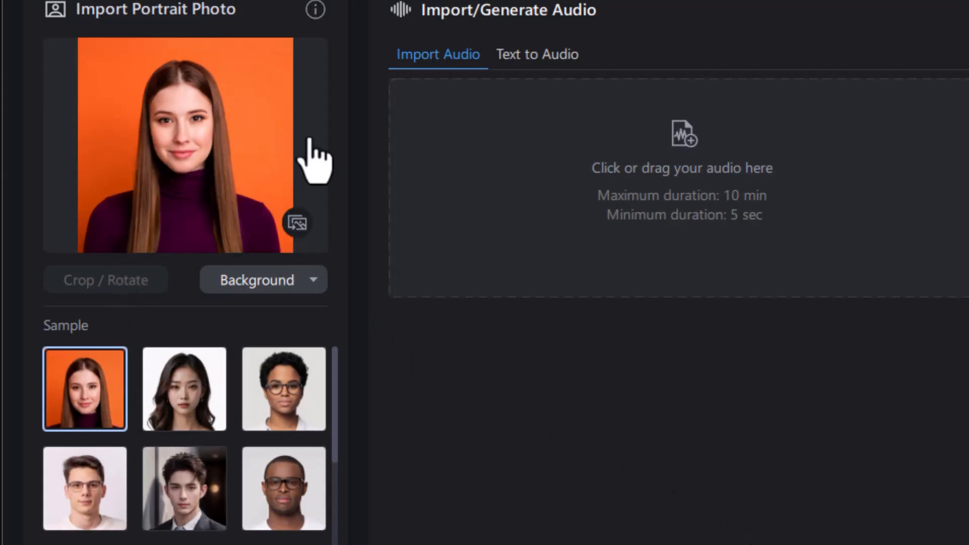
Import IMG_5778.JPG as a custom background image and apply it behind the portrait.
{"action": "left_click", "coordinate": [313, 280]}
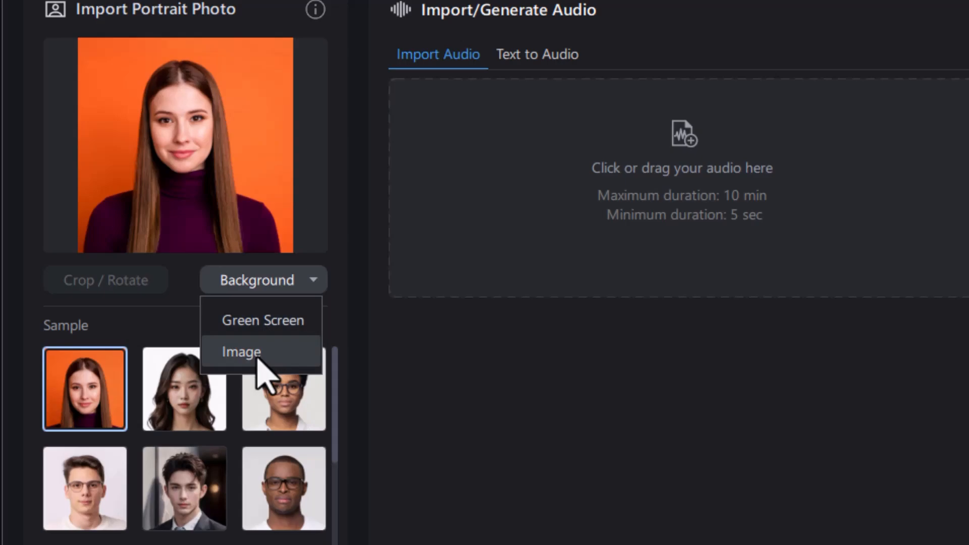
{"action": "left_click", "coordinate": [241, 352]}
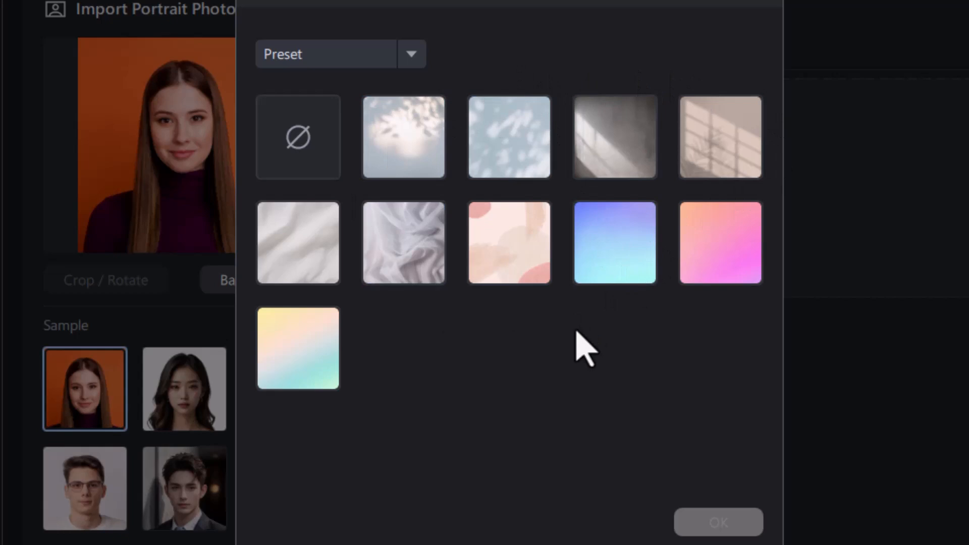
{"action": "left_click", "coordinate": [412, 54]}
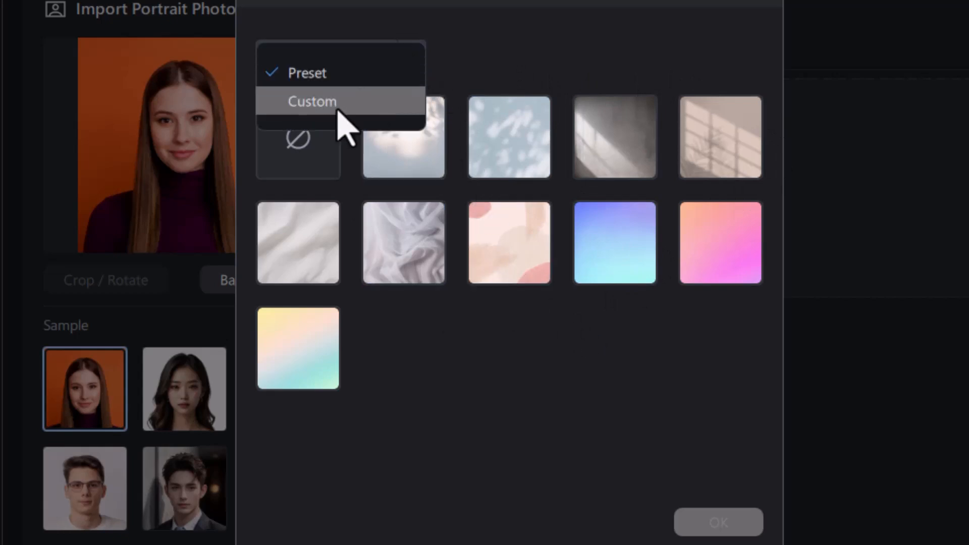
{"action": "left_click", "coordinate": [323, 102]}
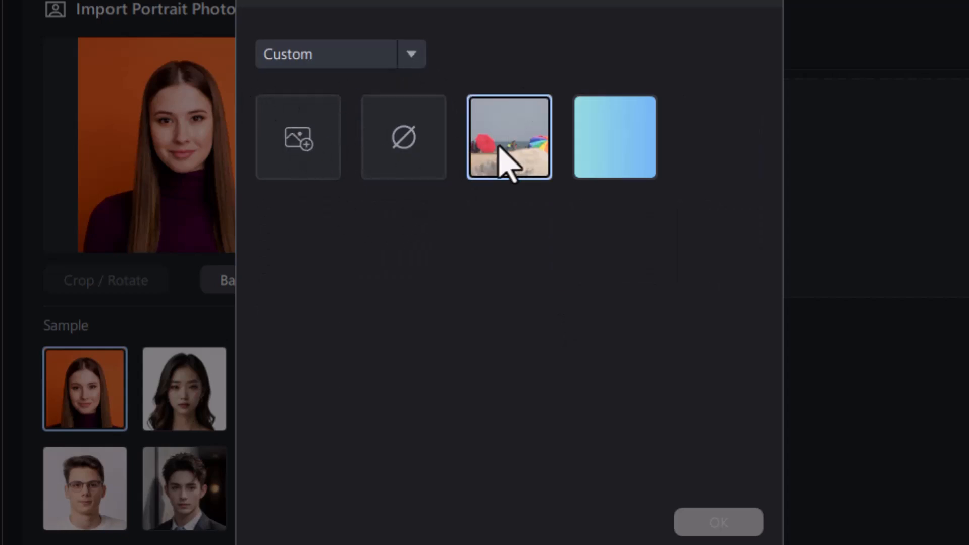
{"action": "left_click", "coordinate": [309, 149]}
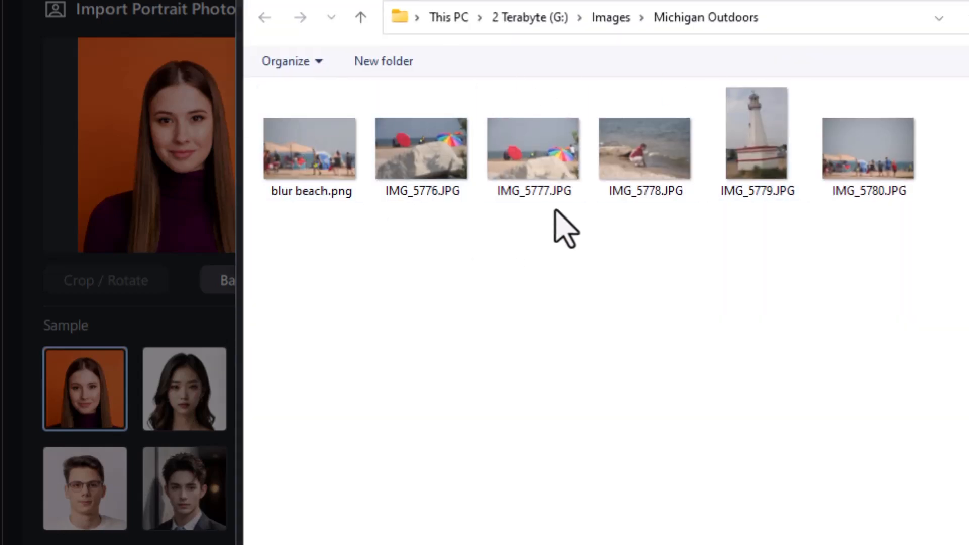
{"action": "left_click", "coordinate": [650, 170]}
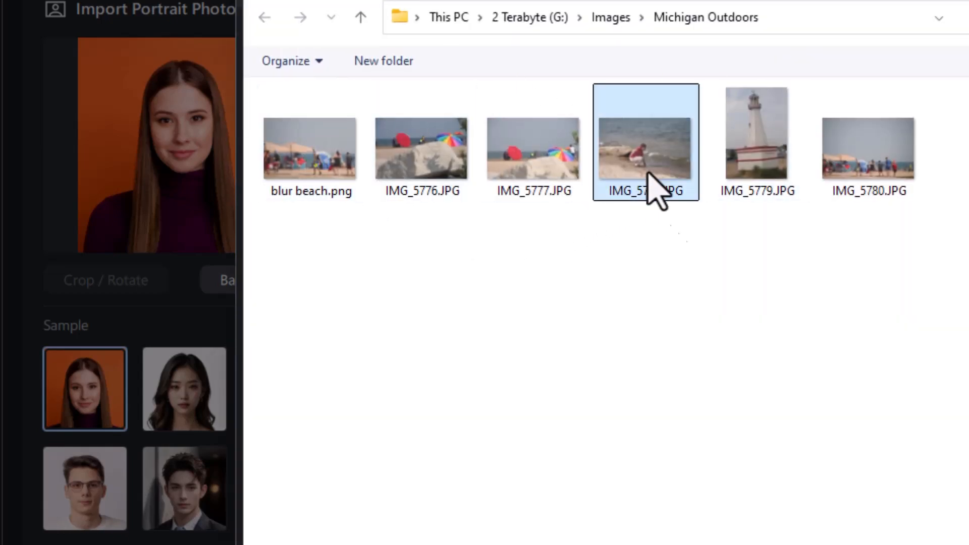
{"action": "double_click", "coordinate": [651, 170]}
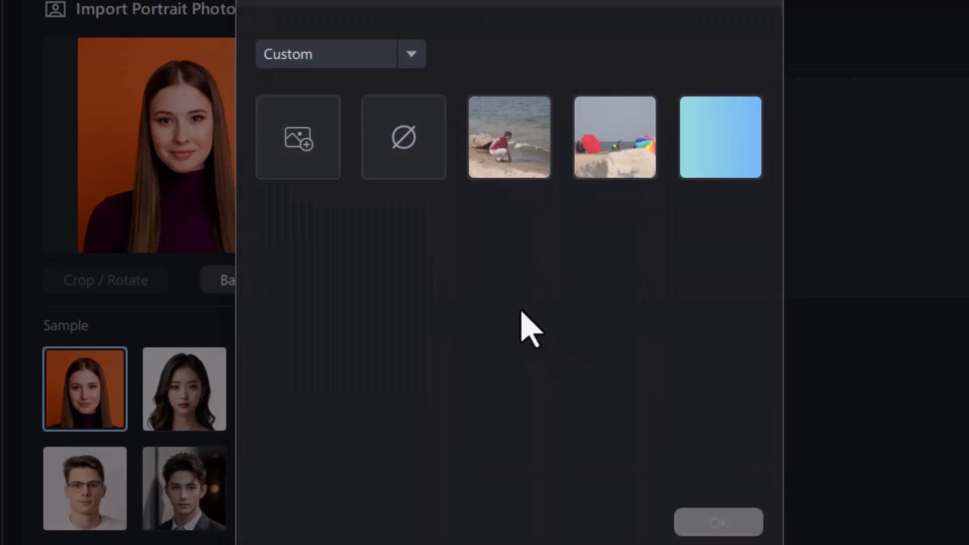
{"action": "left_click", "coordinate": [510, 148]}
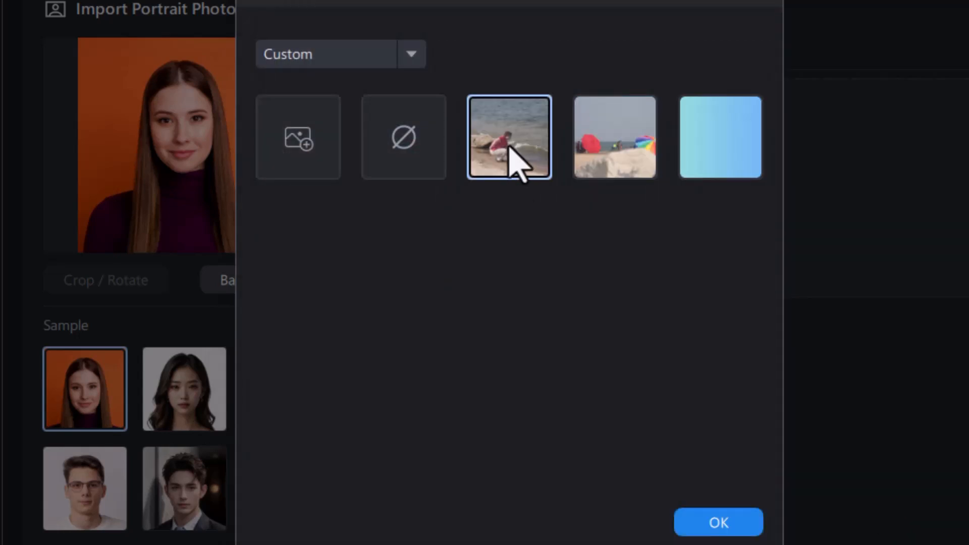
{"action": "left_click", "coordinate": [729, 524]}
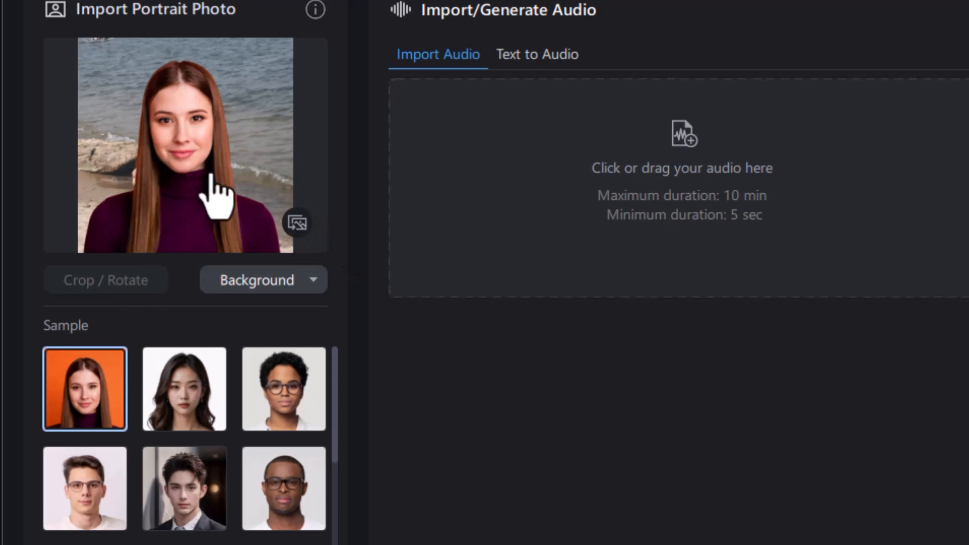
{"action": "left_click", "coordinate": [188, 153]}
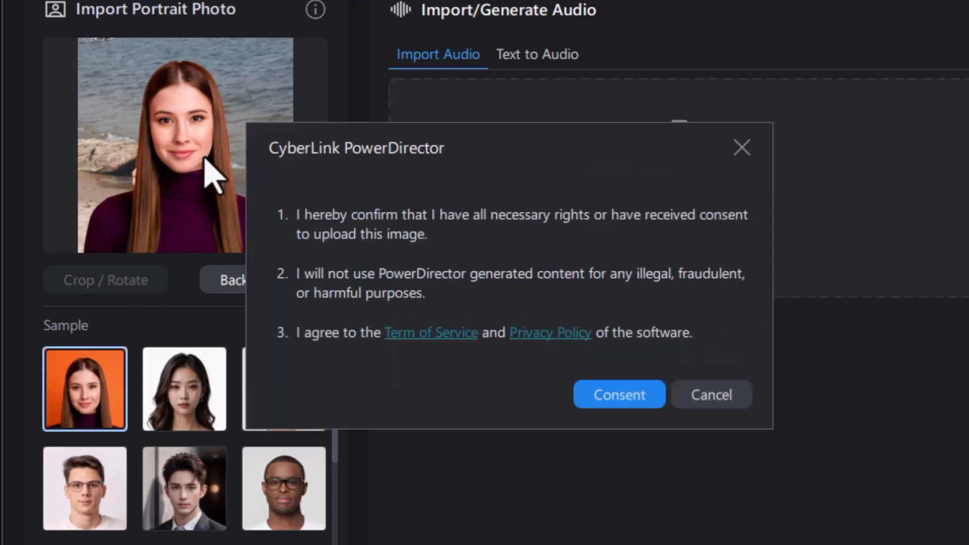
{"action": "left_click", "coordinate": [742, 147]}
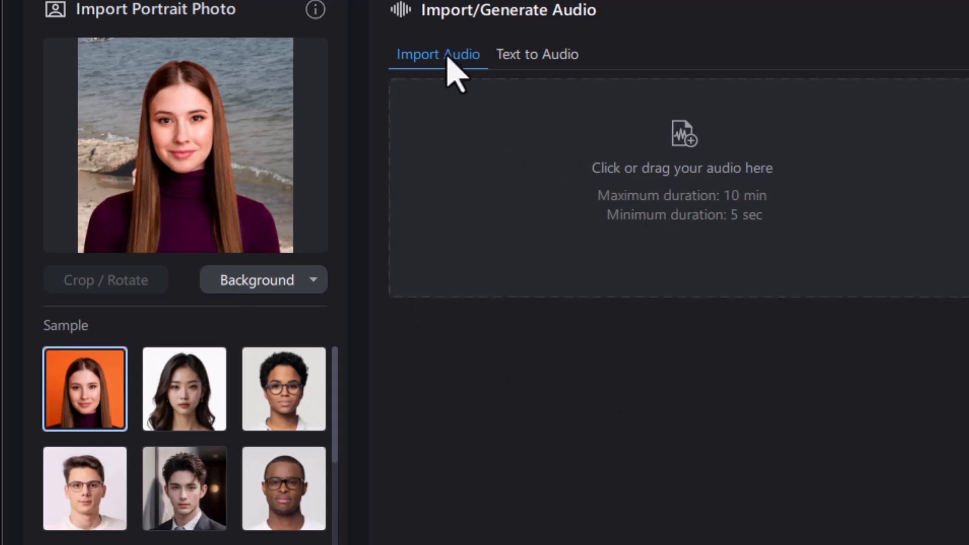
Import sample text.txt as the text-to-audio script for the avatar.
{"action": "left_click", "coordinate": [545, 57]}
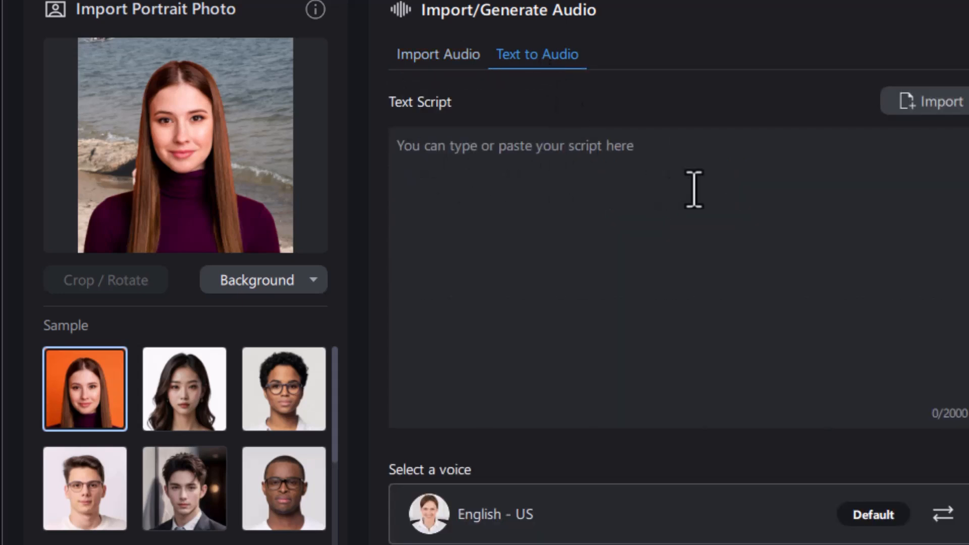
{"action": "left_click", "coordinate": [942, 102]}
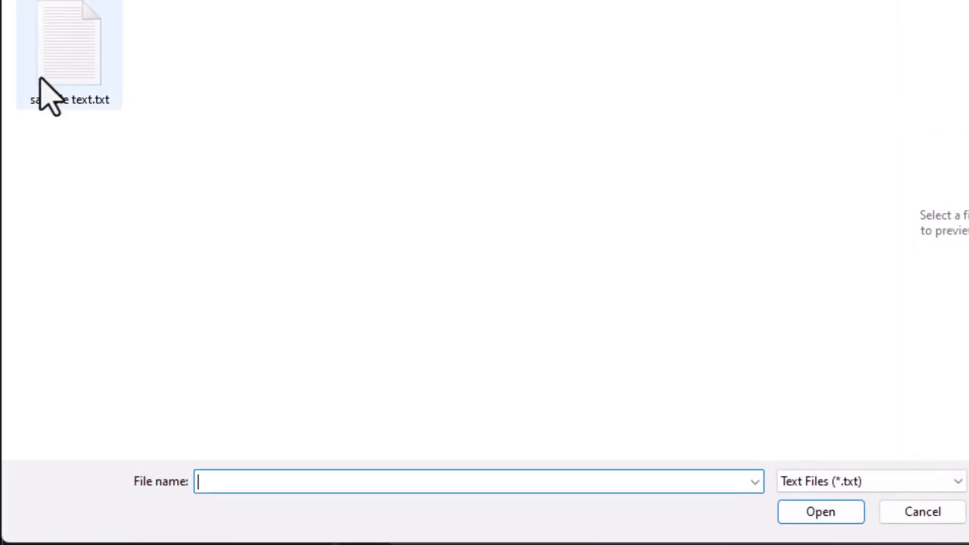
{"action": "left_click", "coordinate": [87, 66]}
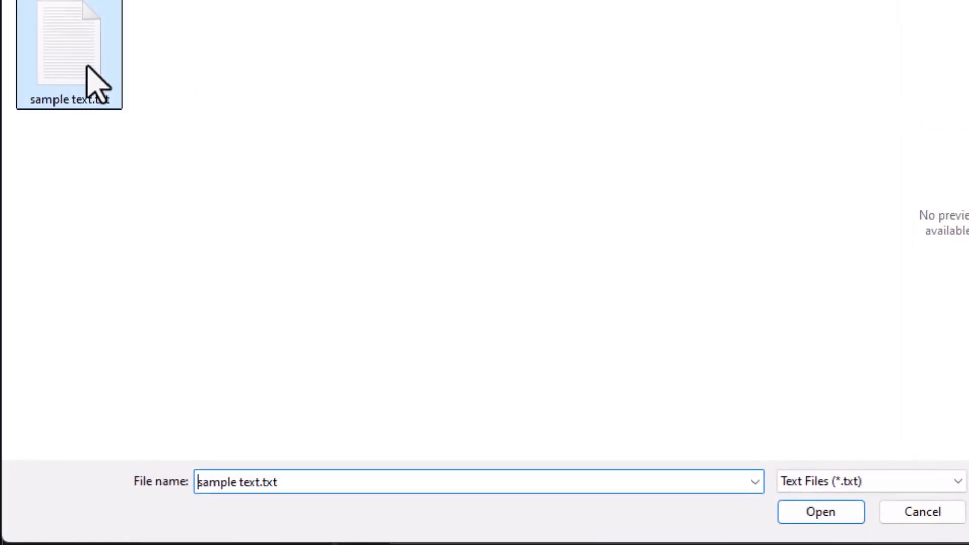
{"action": "left_click", "coordinate": [821, 512]}
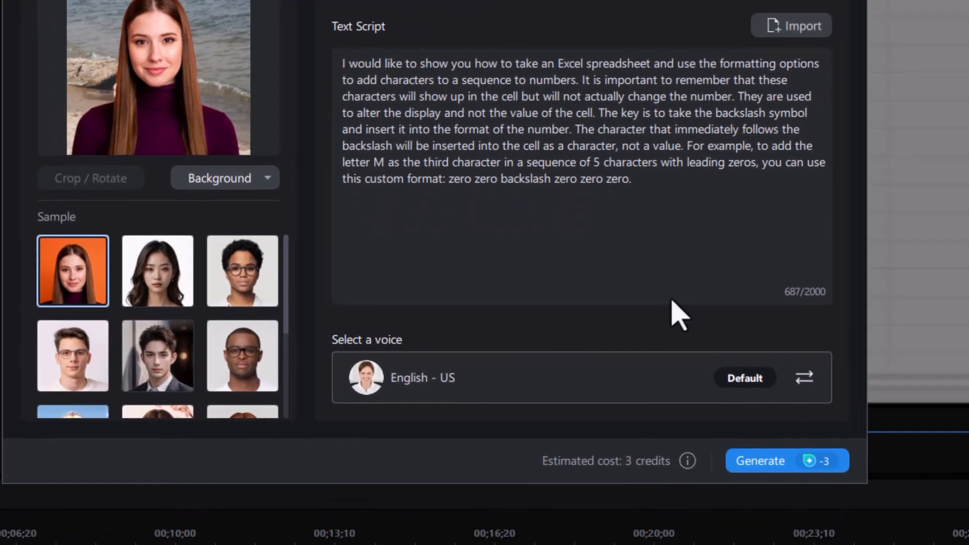
Generate the talking avatar video with the default English - US voice and dismiss the notices.
{"action": "left_click", "coordinate": [756, 465]}
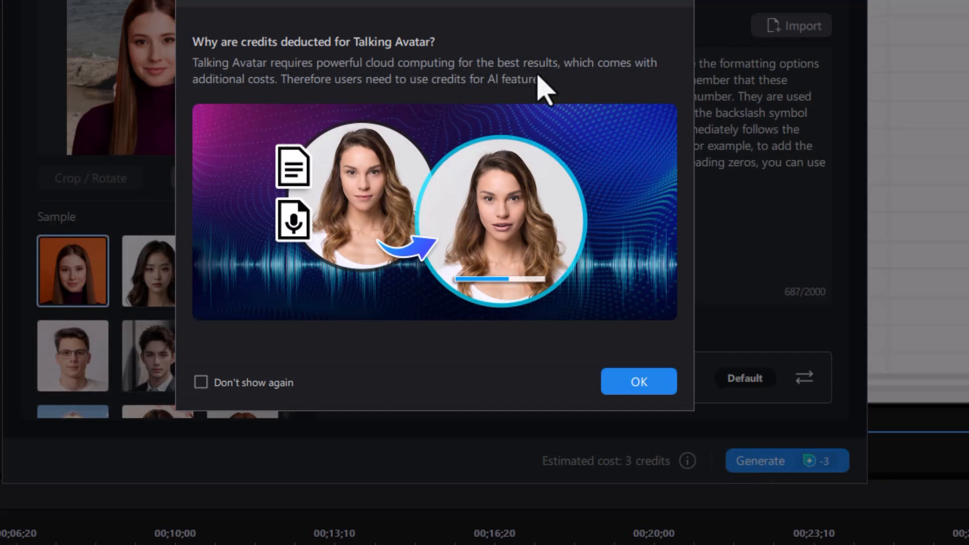
{"action": "left_click", "coordinate": [650, 384]}
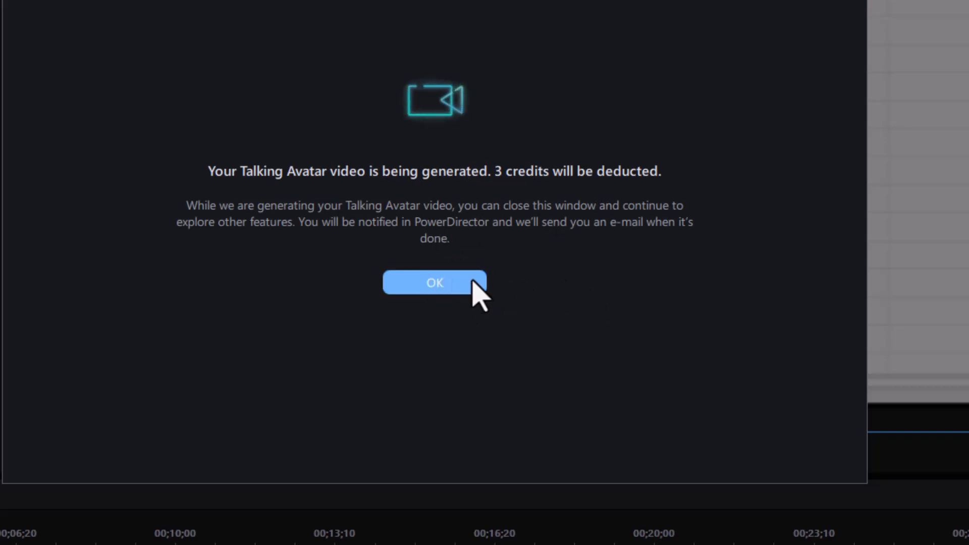
{"action": "left_click", "coordinate": [448, 283]}
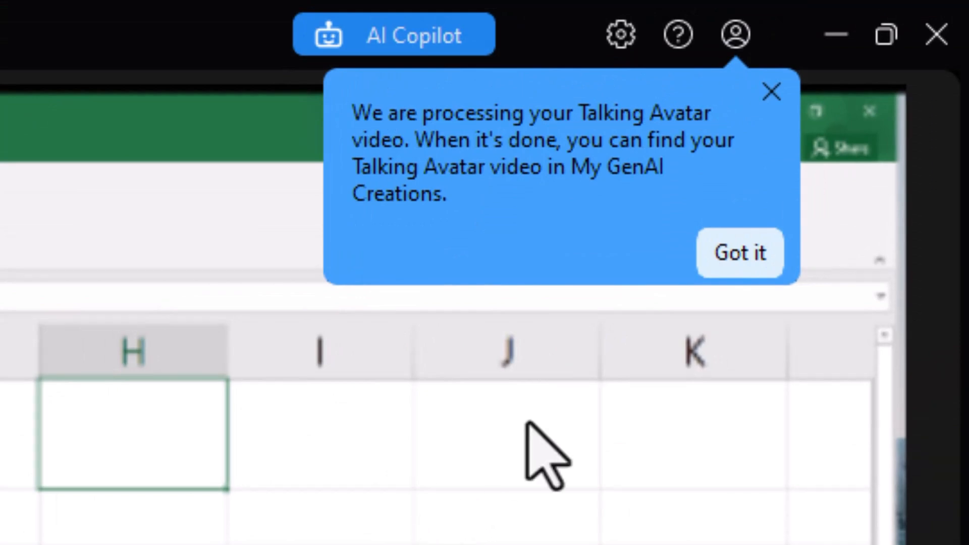
{"action": "left_click", "coordinate": [745, 264]}
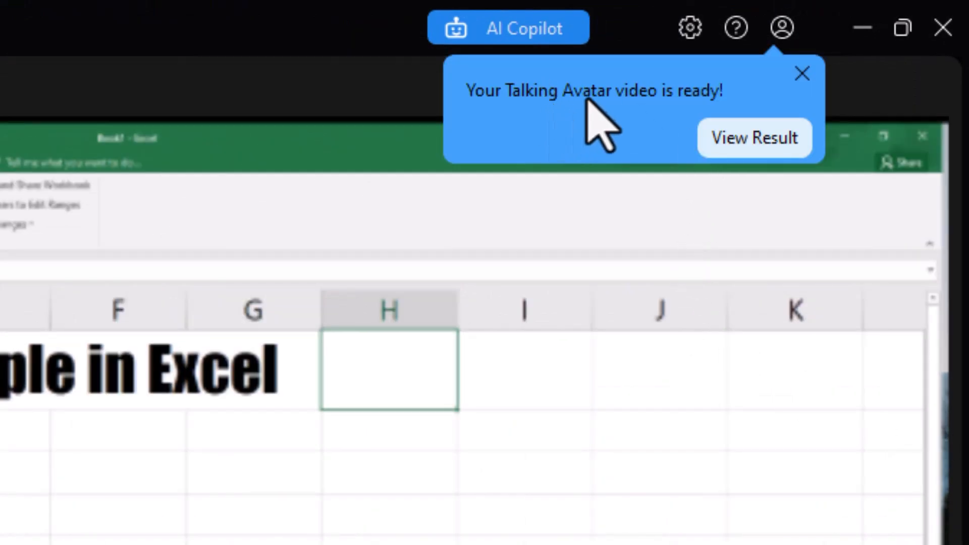
Download the generated Video_1 to the PDWorkshop folder and close the Talking Avatar window.
{"action": "left_click", "coordinate": [762, 142]}
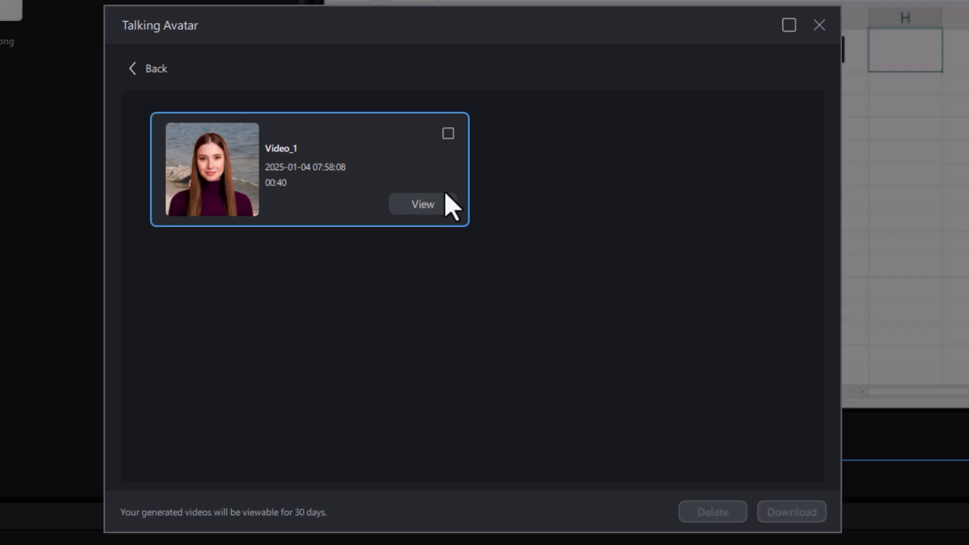
{"action": "left_click", "coordinate": [449, 134]}
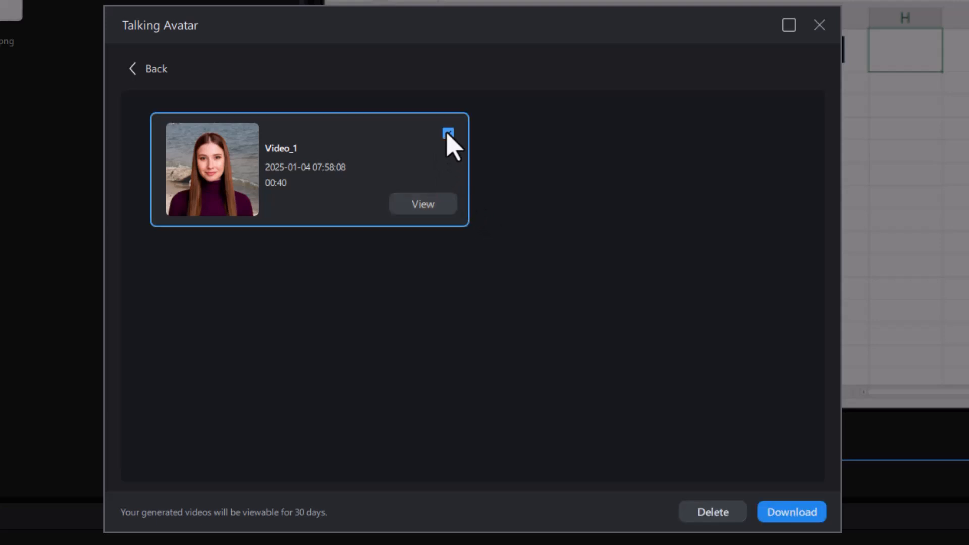
{"action": "left_click", "coordinate": [802, 517]}
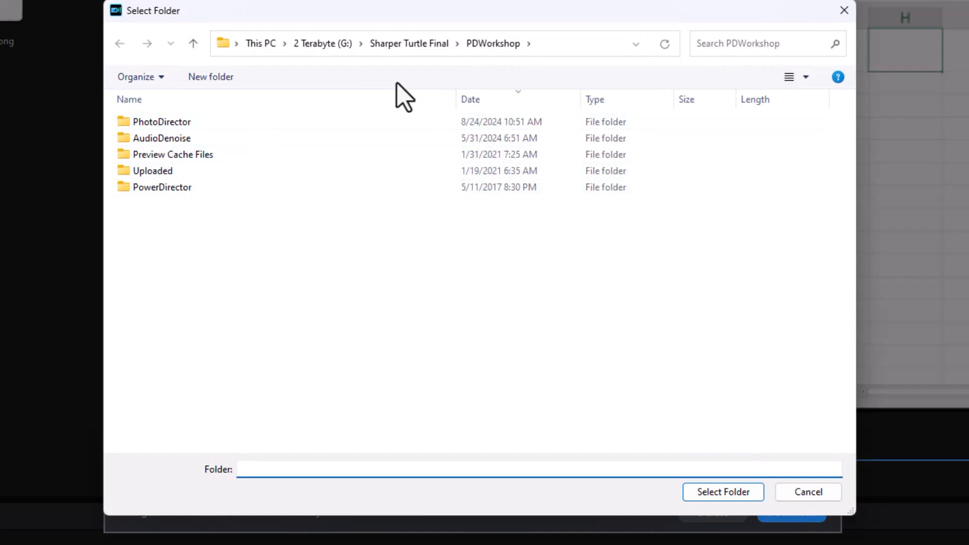
{"action": "key", "text": "Return"}
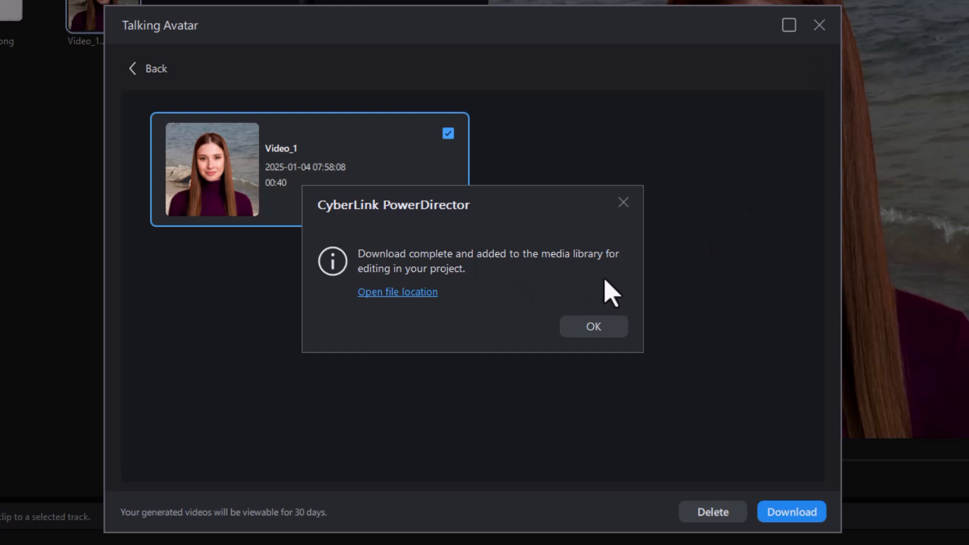
{"action": "left_click", "coordinate": [595, 328]}
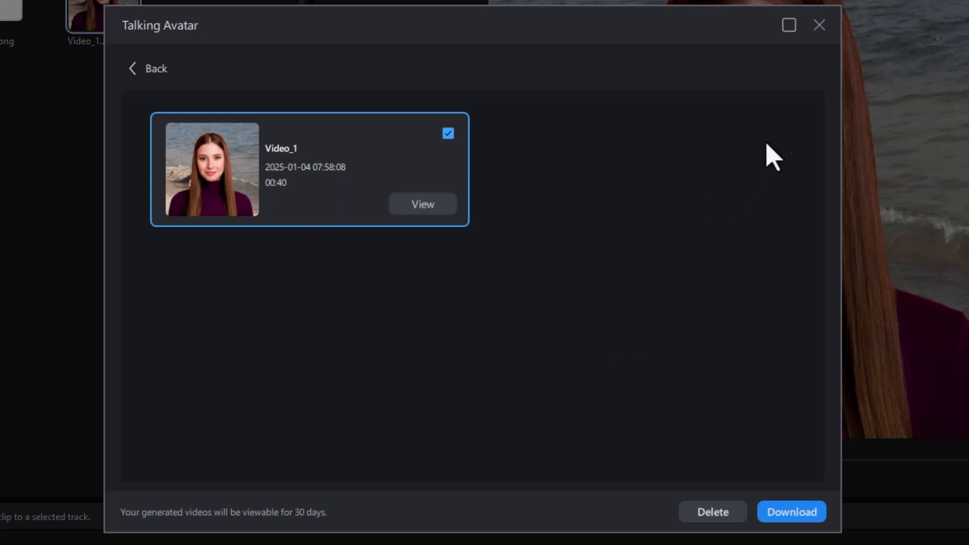
{"action": "left_click", "coordinate": [820, 25]}
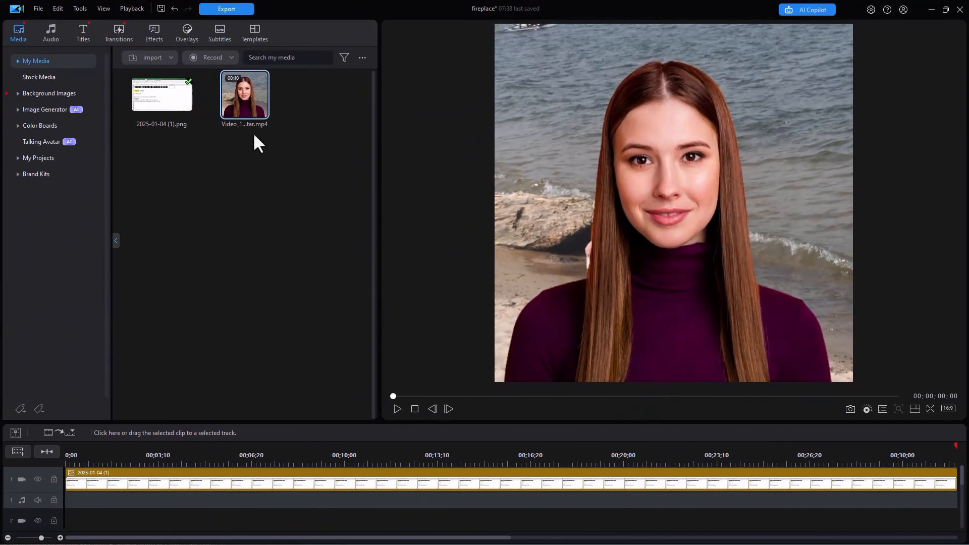
Place the avatar clip at the start of video track 2, shrunk to about half size over the empty cells beside the spreadsheet text.
{"action": "left_click_drag", "start_coordinate": [249, 95], "coordinate": [56, 515]}
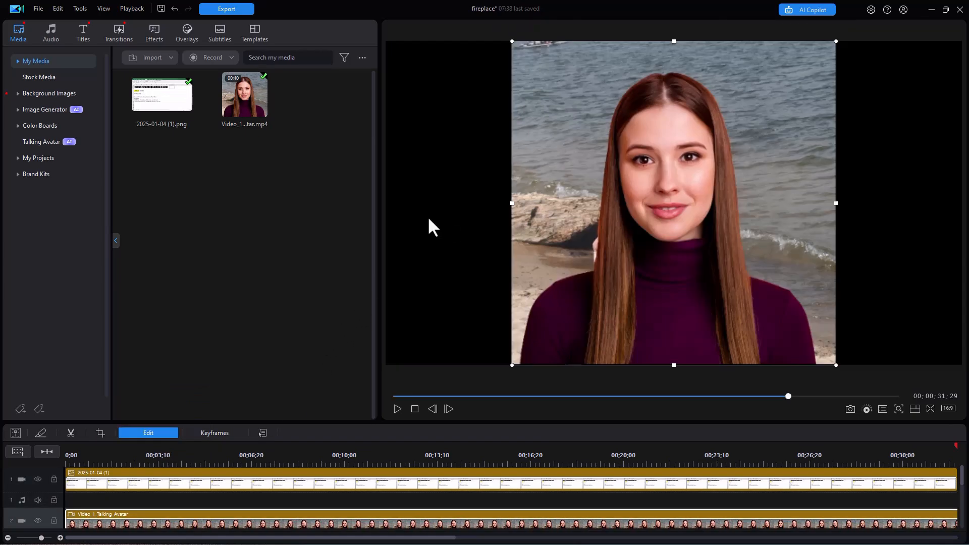
{"action": "left_click", "coordinate": [181, 455]}
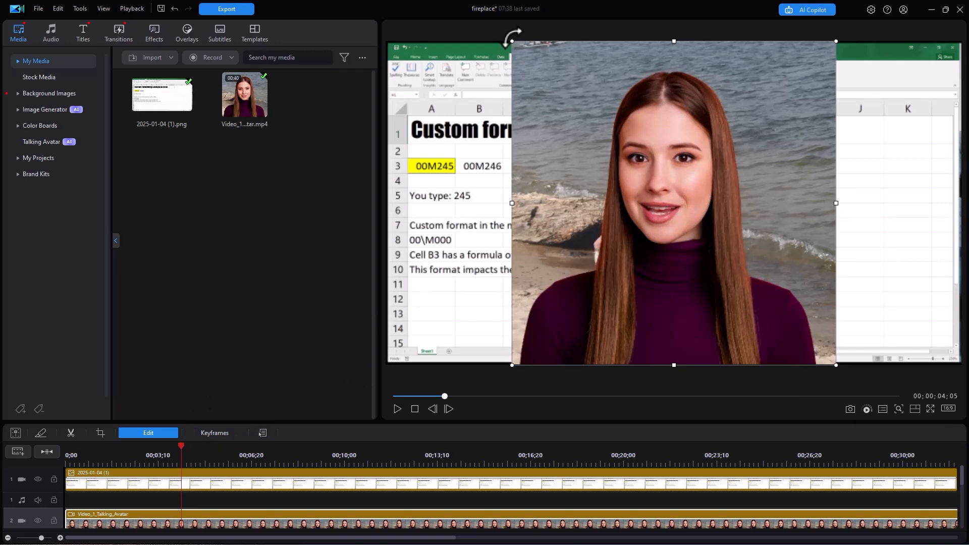
{"action": "left_click_drag", "start_coordinate": [512, 43], "coordinate": [665, 194]}
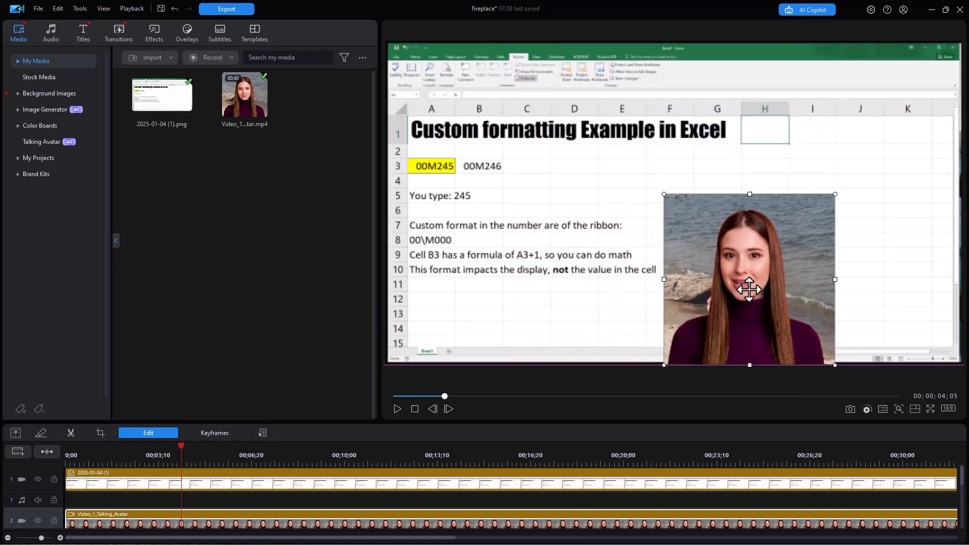
{"action": "left_click_drag", "start_coordinate": [747, 277], "coordinate": [802, 243]}
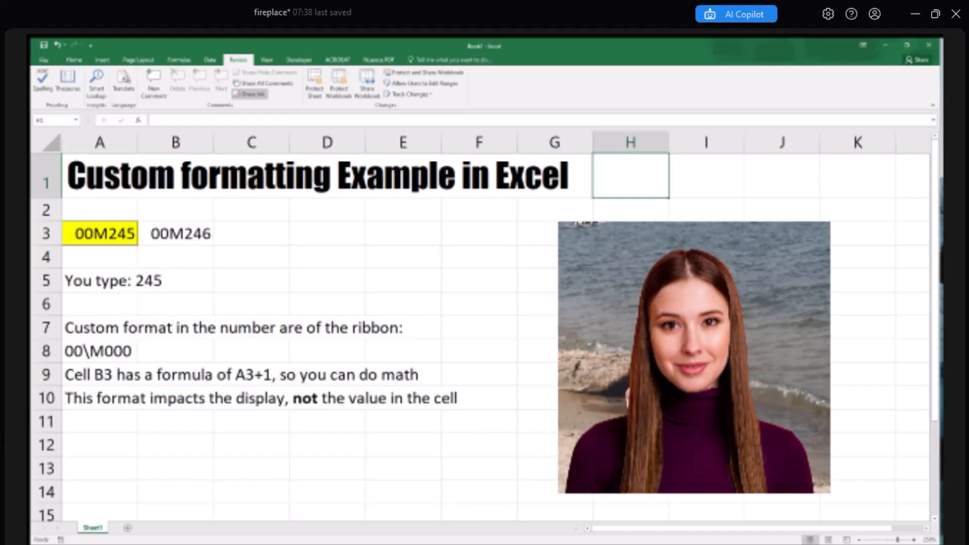
{"action": "key", "text": "Escape"}
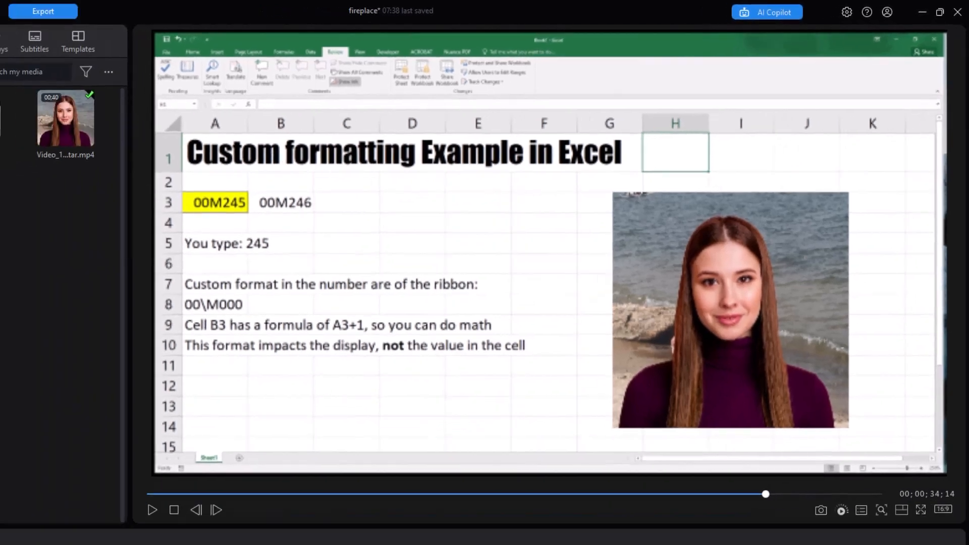
Add the Annotation 03 red arrow overlay to video track 3 at about 26 seconds and bring the playhead onto it.
{"action": "left_click", "coordinate": [177, 40]}
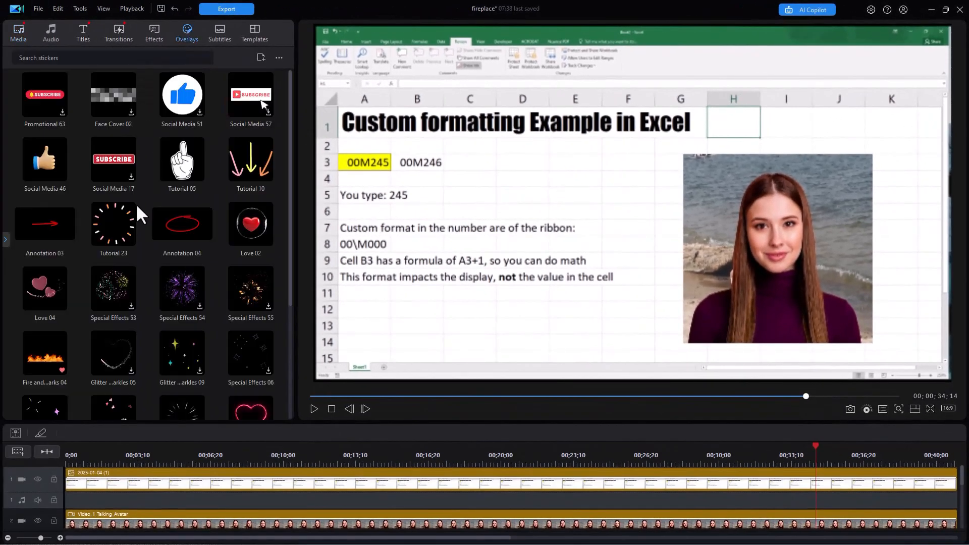
{"action": "mouse_move", "coordinate": [51, 230]}
{"action": "left_mouse_down"}
{"action": "mouse_move", "coordinate": [393, 509]}
{"action": "mouse_move", "coordinate": [401, 539]}
{"action": "mouse_move", "coordinate": [631, 534]}
{"action": "mouse_move", "coordinate": [643, 510]}
{"action": "left_mouse_up"}
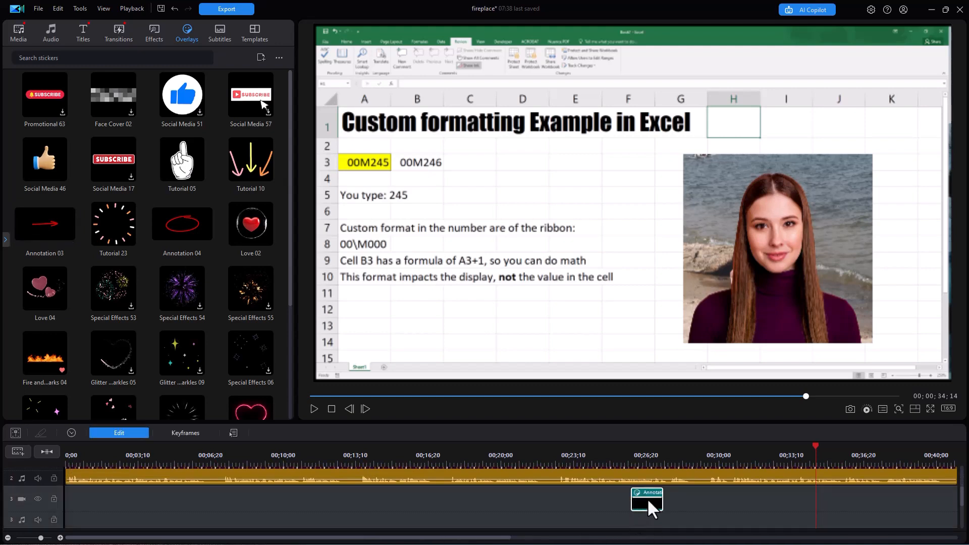
{"action": "left_click", "coordinate": [641, 463]}
Flip the red arrow so it points left and place it beside the 00\M000 text in row 8.
{"action": "left_click", "coordinate": [702, 208]}
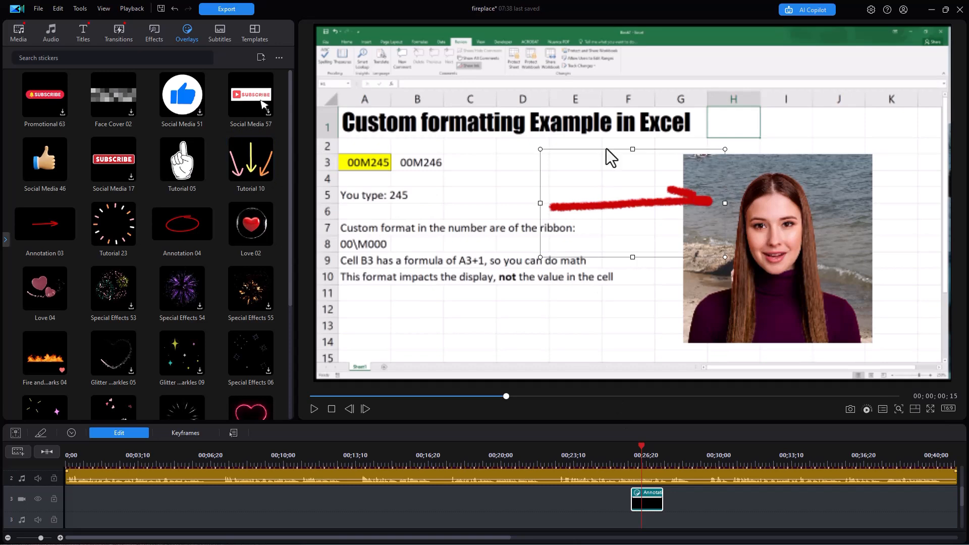
{"action": "mouse_move", "coordinate": [541, 147]}
{"action": "left_mouse_down"}
{"action": "mouse_move", "coordinate": [493, 158]}
{"action": "mouse_move", "coordinate": [673, 335]}
{"action": "mouse_move", "coordinate": [719, 260]}
{"action": "left_mouse_up"}
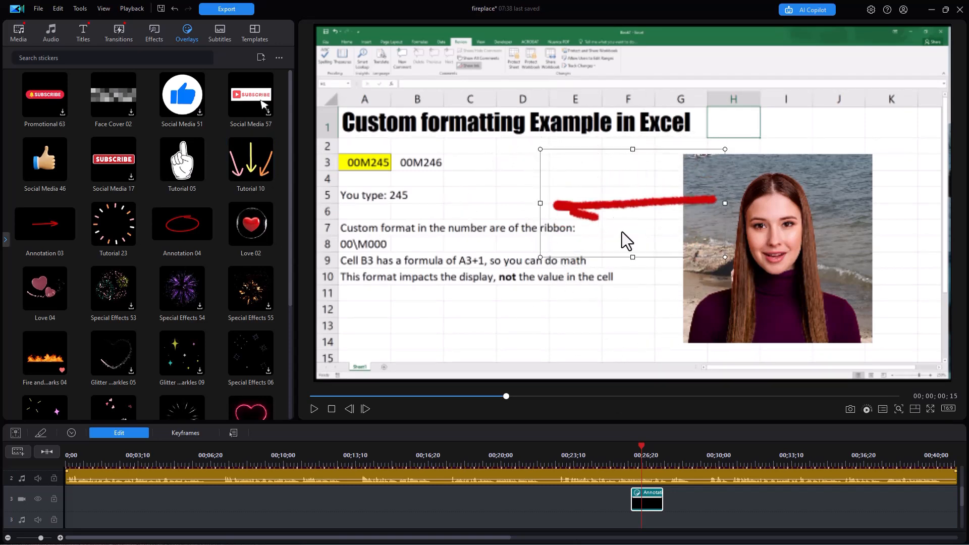
{"action": "left_click_drag", "start_coordinate": [610, 173], "coordinate": [458, 210]}
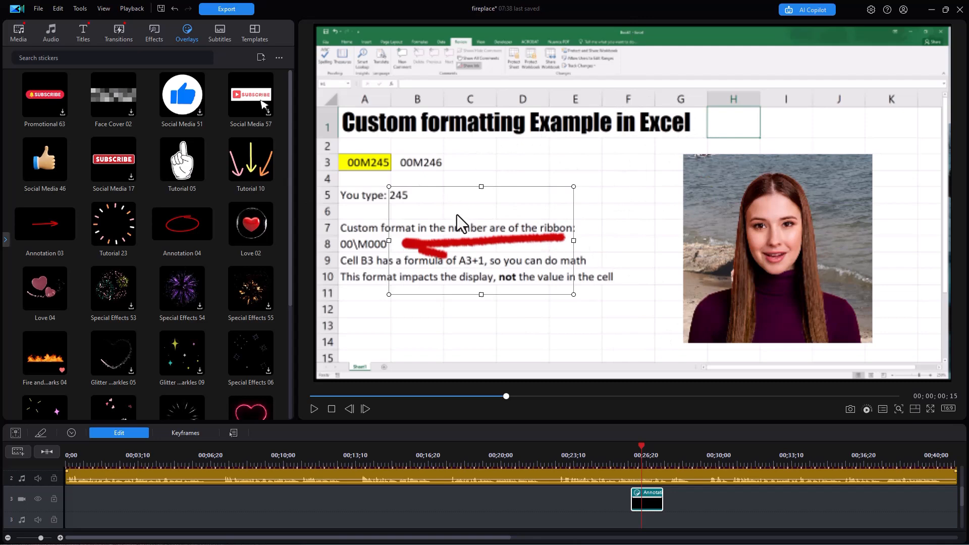
Move the arrow clip on video track 3 to start at 00;33;01 and preview that section.
{"action": "mouse_move", "coordinate": [656, 503]}
{"action": "left_mouse_down"}
{"action": "mouse_move", "coordinate": [840, 507]}
{"action": "mouse_move", "coordinate": [810, 511]}
{"action": "mouse_move", "coordinate": [672, 450]}
{"action": "left_mouse_up"}
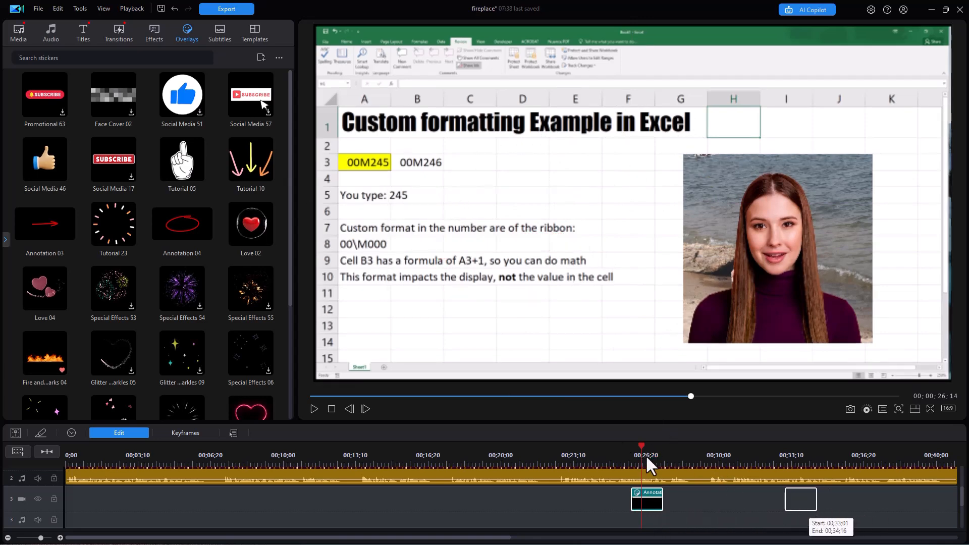
{"action": "left_click", "coordinate": [763, 457]}
{"action": "key", "text": "space"}
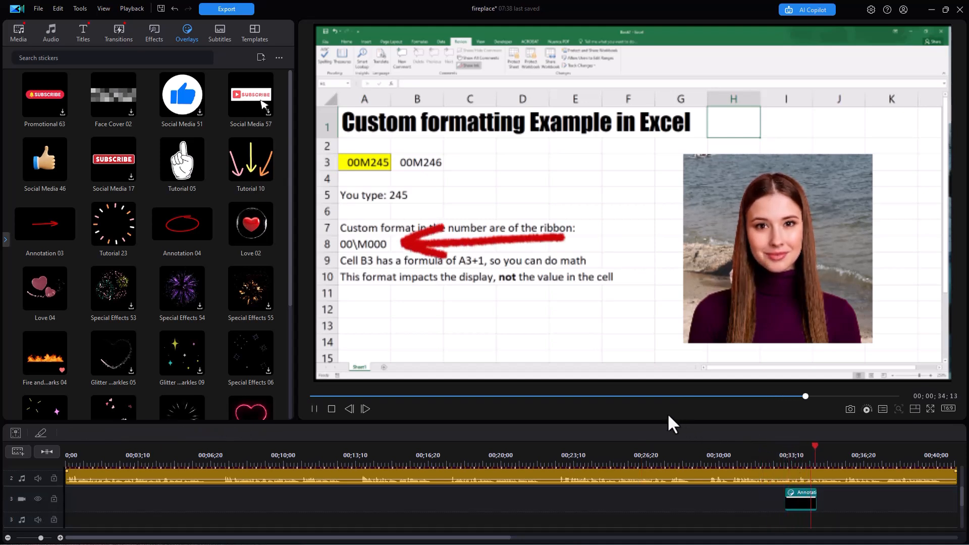
{"action": "key", "text": "space"}
Shift the arrow clip to start at about 38 seconds, extend its duration, and briefly play the project from the beginning.
{"action": "mouse_move", "coordinate": [381, 492]}
{"action": "left_mouse_down"}
{"action": "mouse_move", "coordinate": [415, 501]}
{"action": "mouse_move", "coordinate": [403, 507]}
{"action": "left_mouse_up"}
{"action": "left_click_drag", "start_coordinate": [318, 500], "coordinate": [324, 500]}
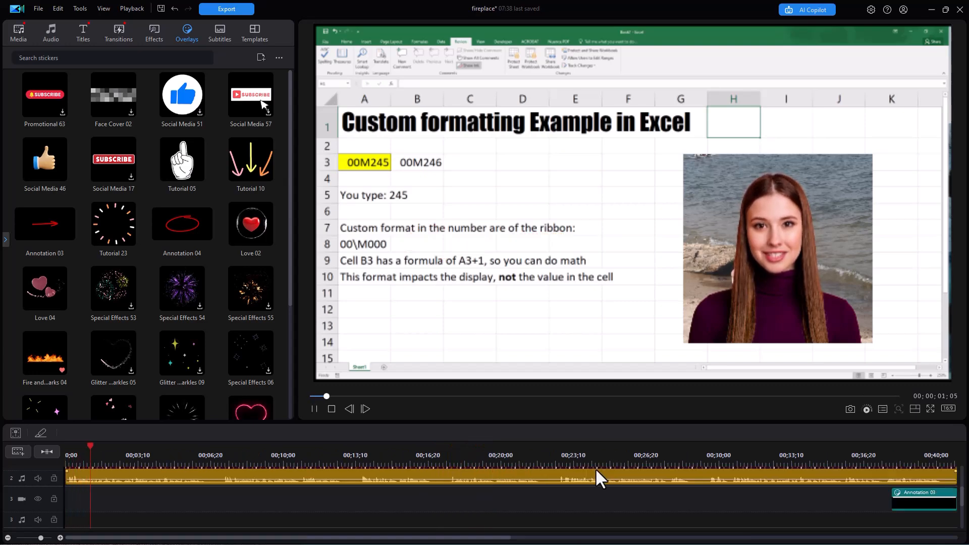
{"action": "key", "text": "space"}
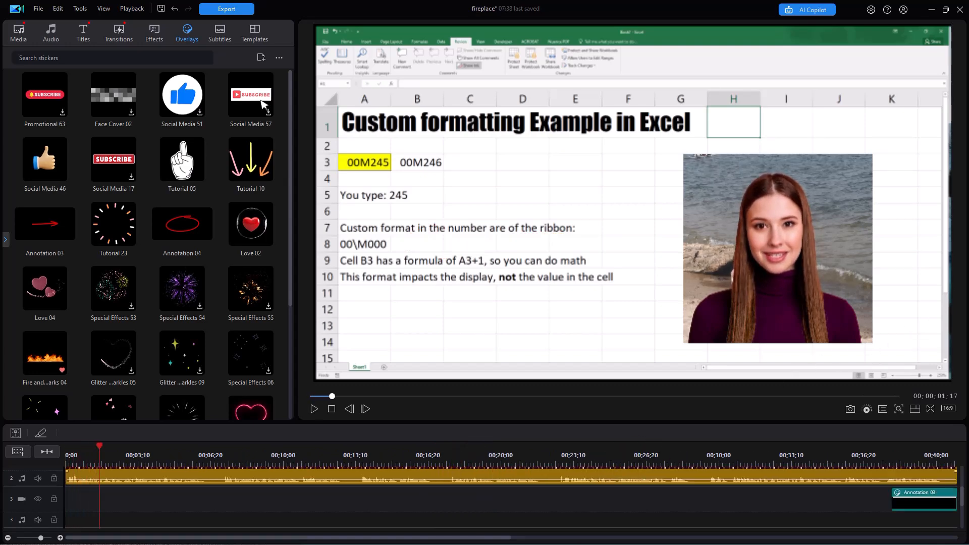